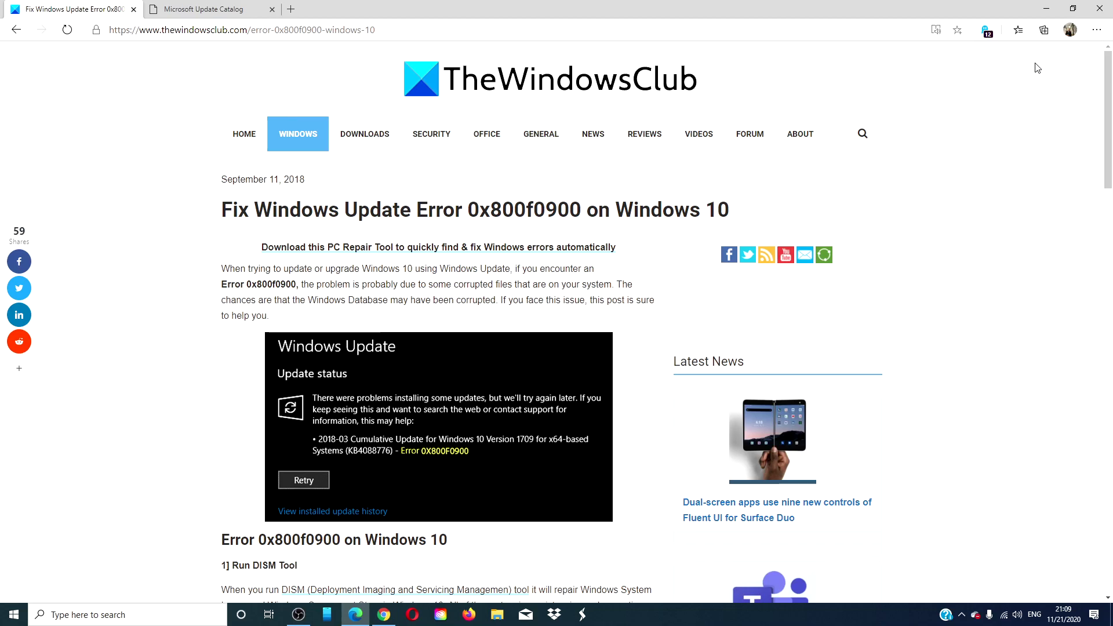
# Minimize the Edge window showing the error 0x800f0900 article to reveal the desktop
pyautogui.click(1046, 8)
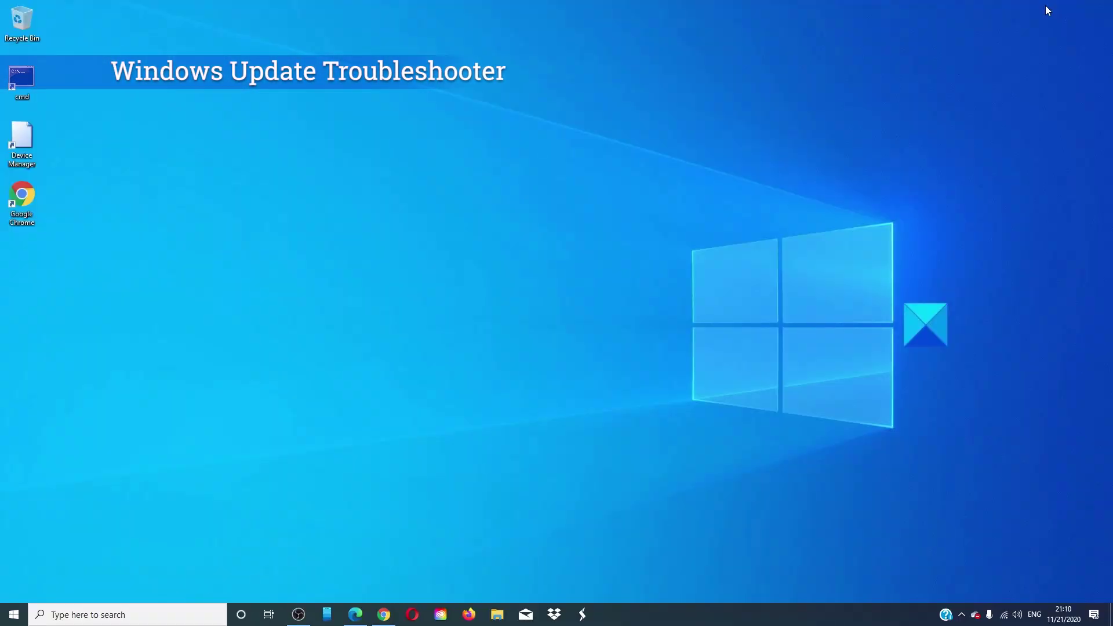
# Find the Windows Update entry under Troubleshoot settings' Additional troubleshooters
pyautogui.click(150, 614)
pyautogui.write('t')
pyautogui.click(363, 339)
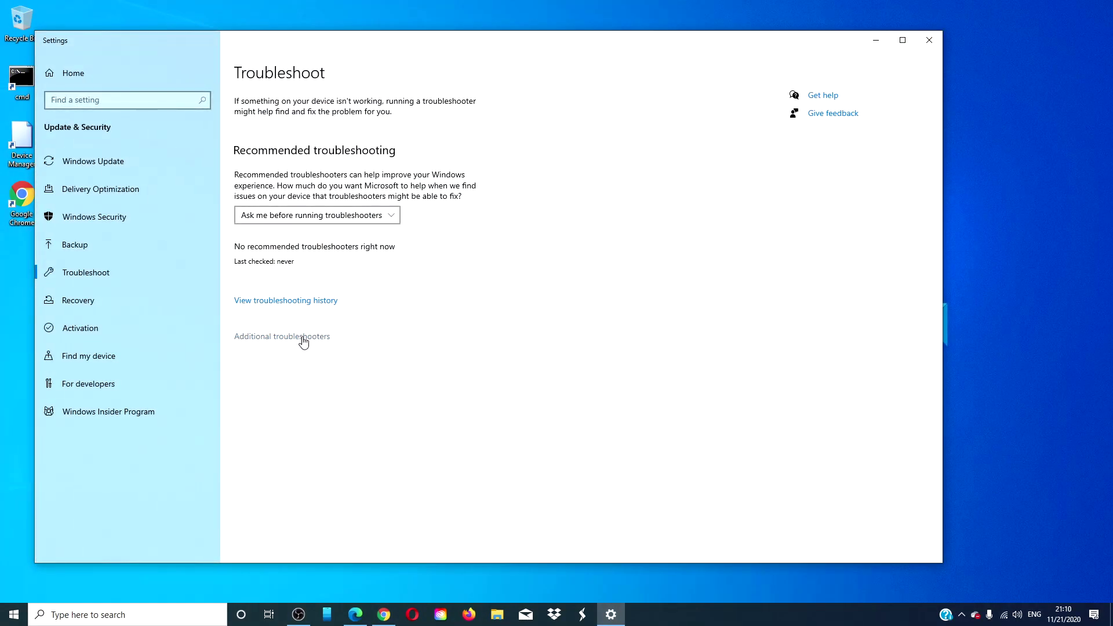
pyautogui.click(303, 341)
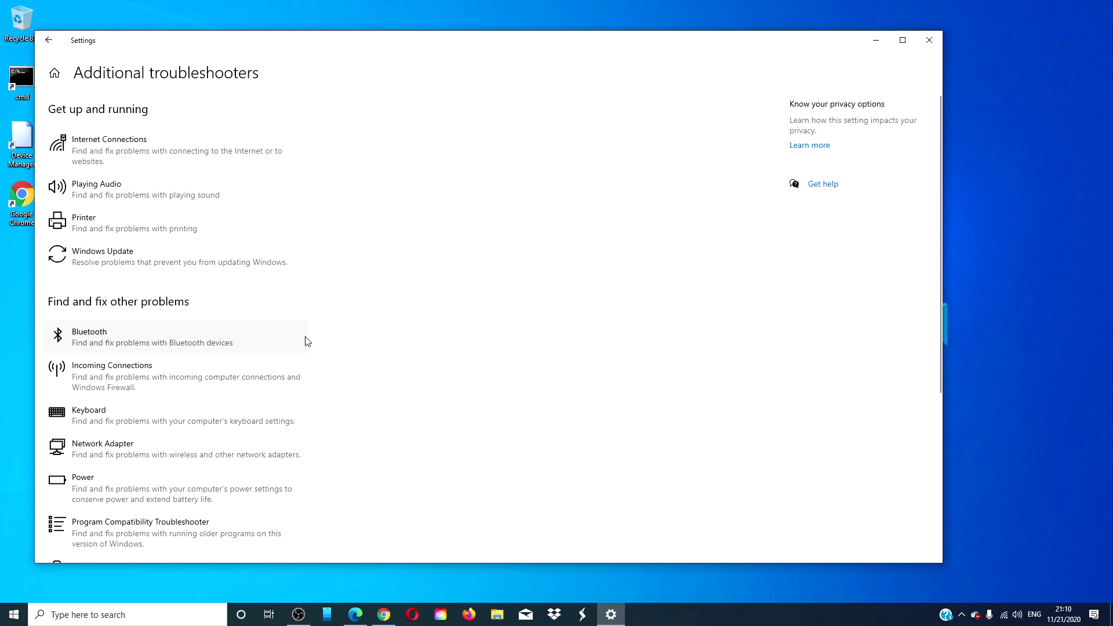
pyautogui.click(156, 258)
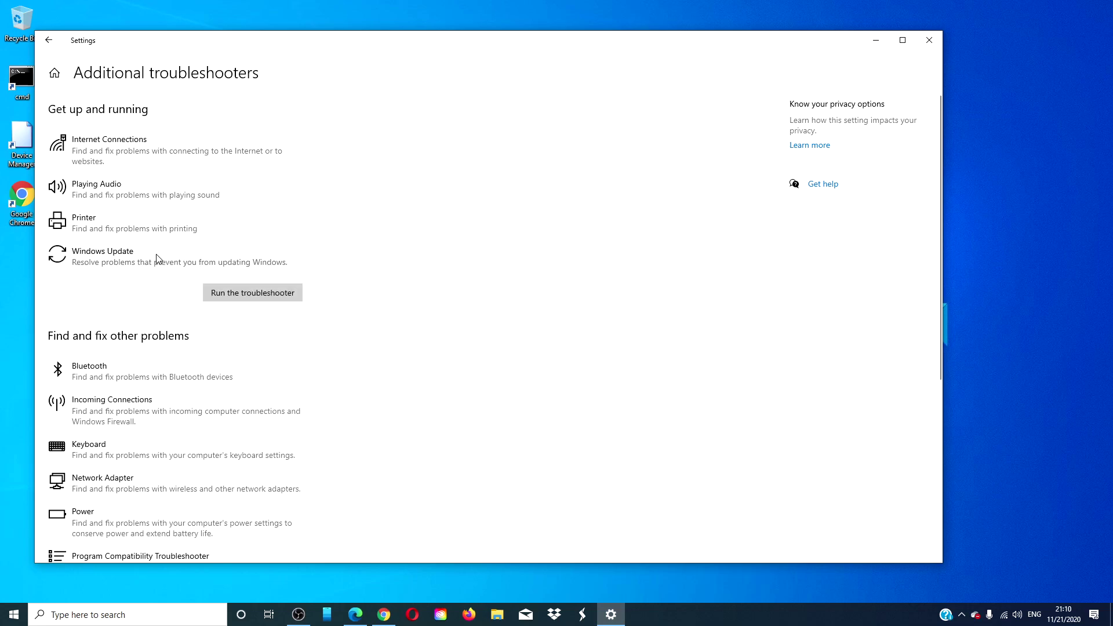
# Run the Windows Update troubleshooter, cancel it, and close Settings
pyautogui.click(225, 297)
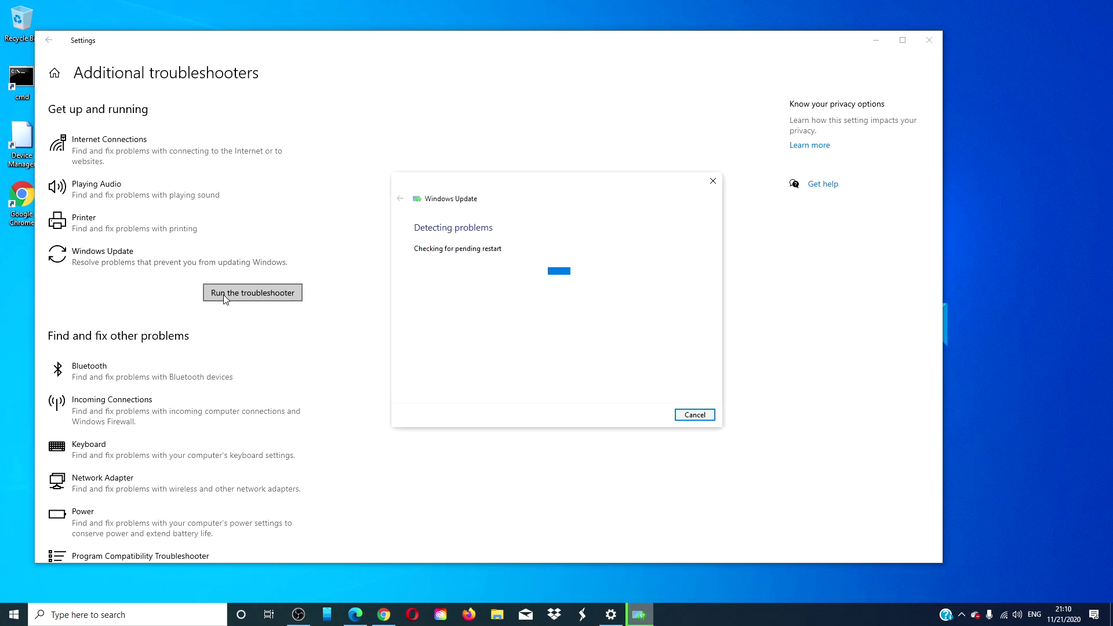
pyautogui.click(695, 415)
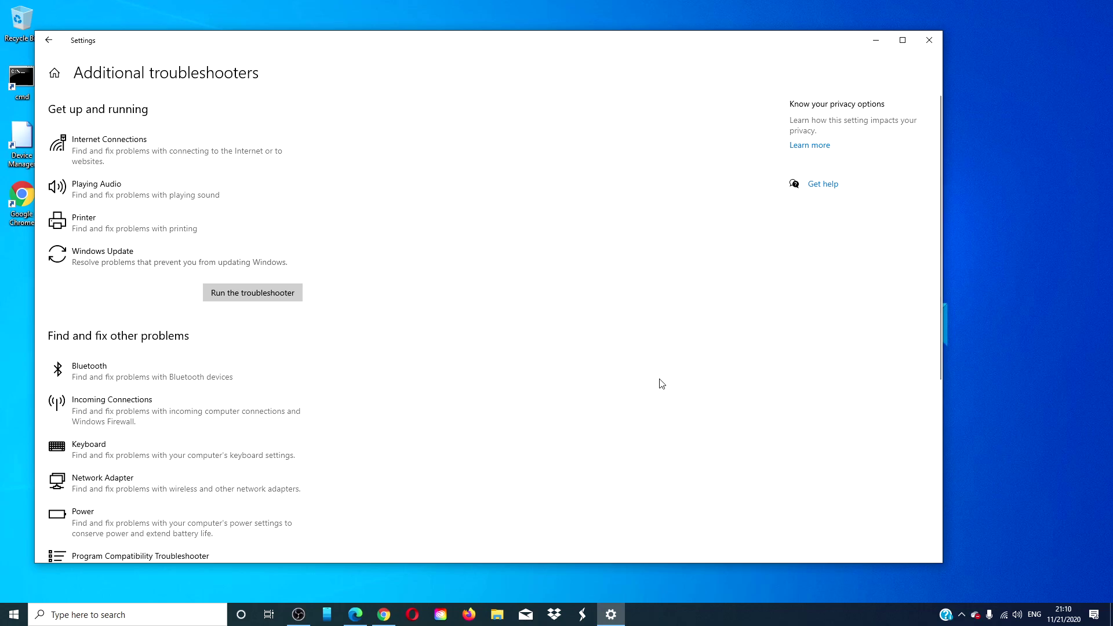
pyautogui.click(929, 41)
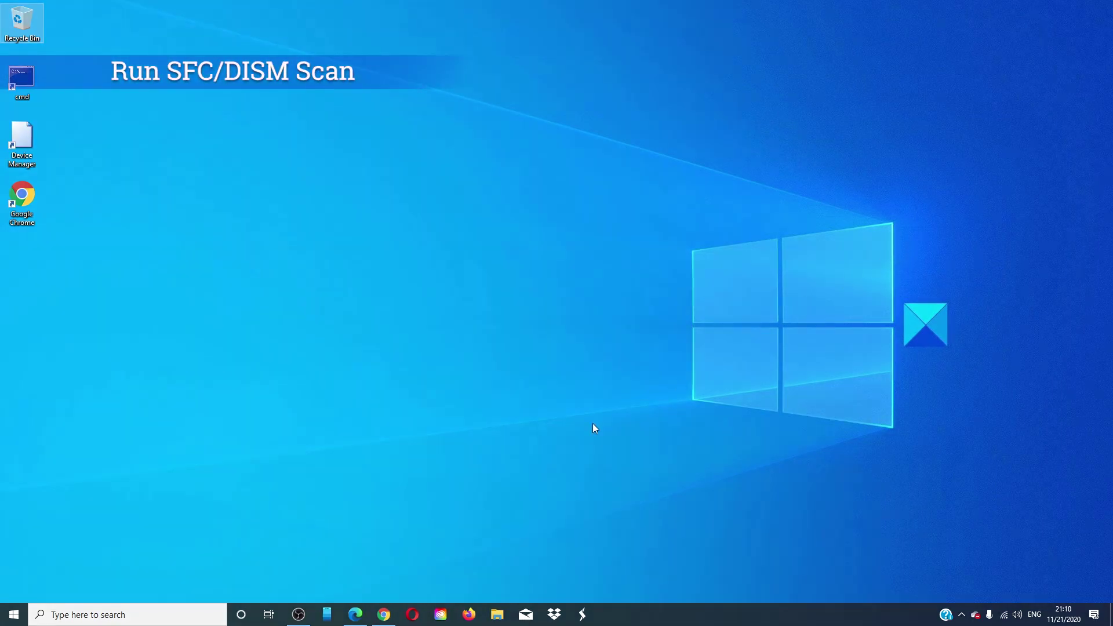
# Run 'sfc /scannow' in an administrator Command Prompt
pyautogui.click(180, 618)
pyautogui.write('cmd')
pyautogui.hotkey('ctrl', 'shift', 'Return')
pyautogui.write('sfc ')
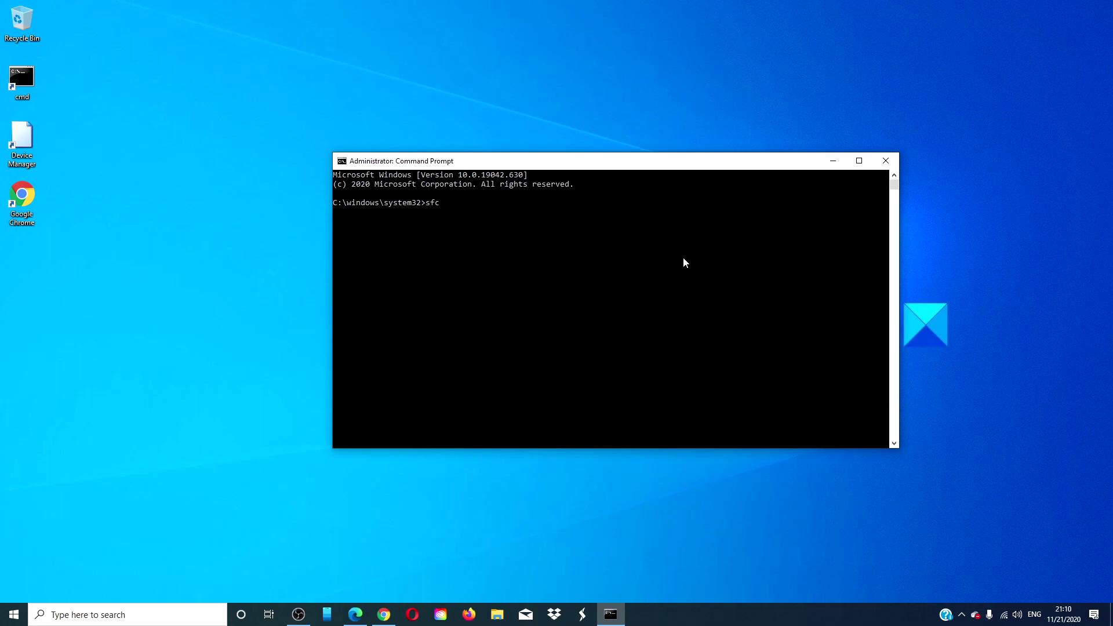
pyautogui.write('/scannow')
pyautogui.press('Return')
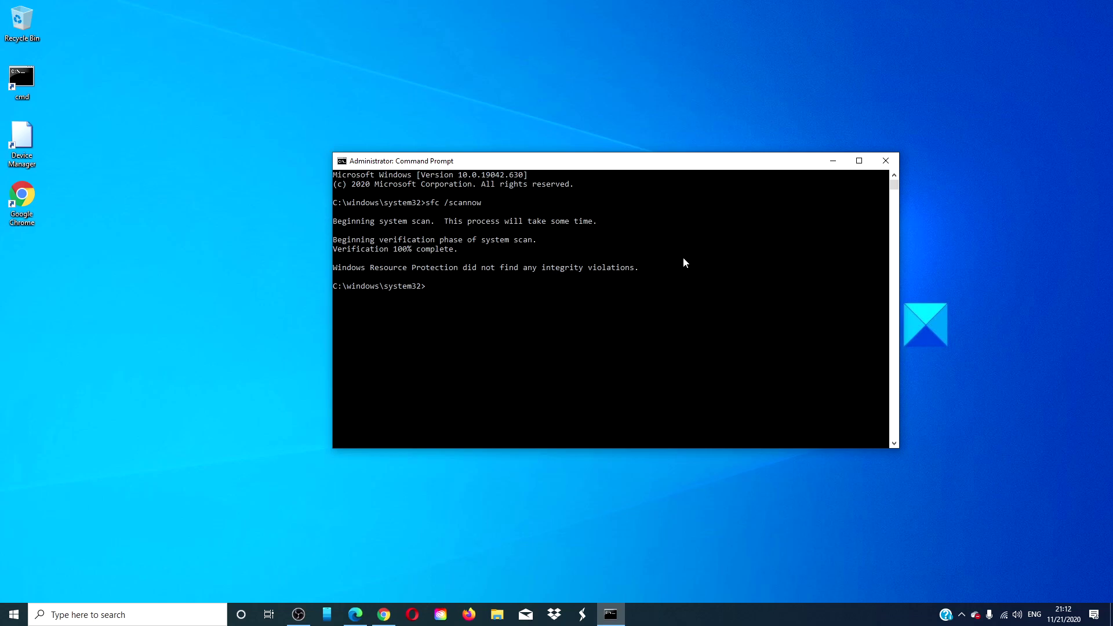
# Run 'dism /online /cleanup-image /restorehealth', then exit Command Prompt
pyautogui.write('dism /online /cleanup-image /restorehealth')
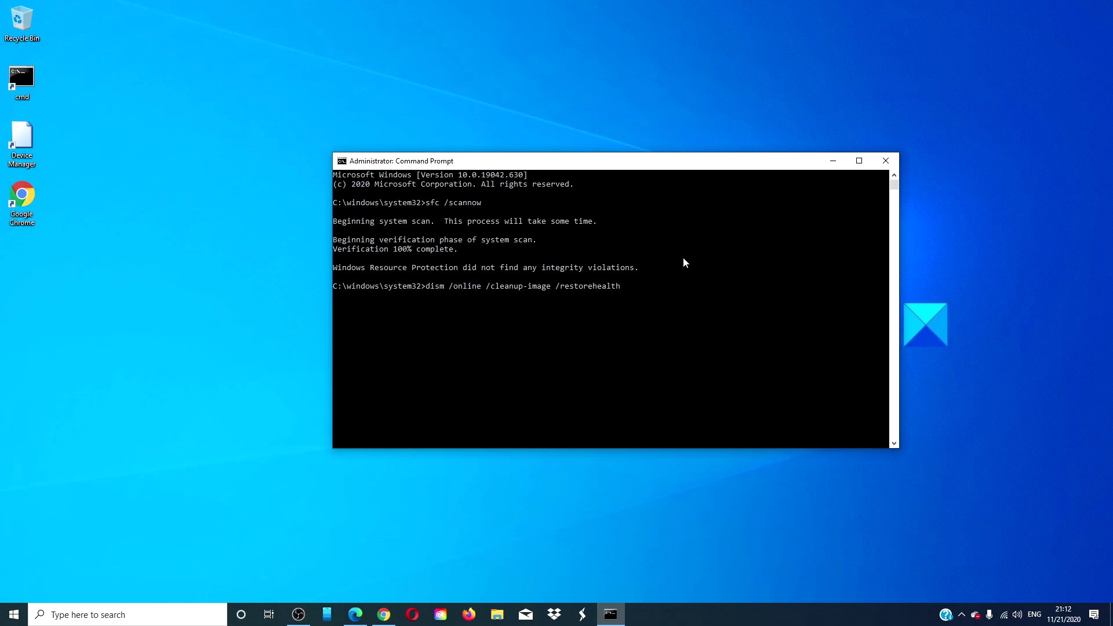
pyautogui.press('Return')
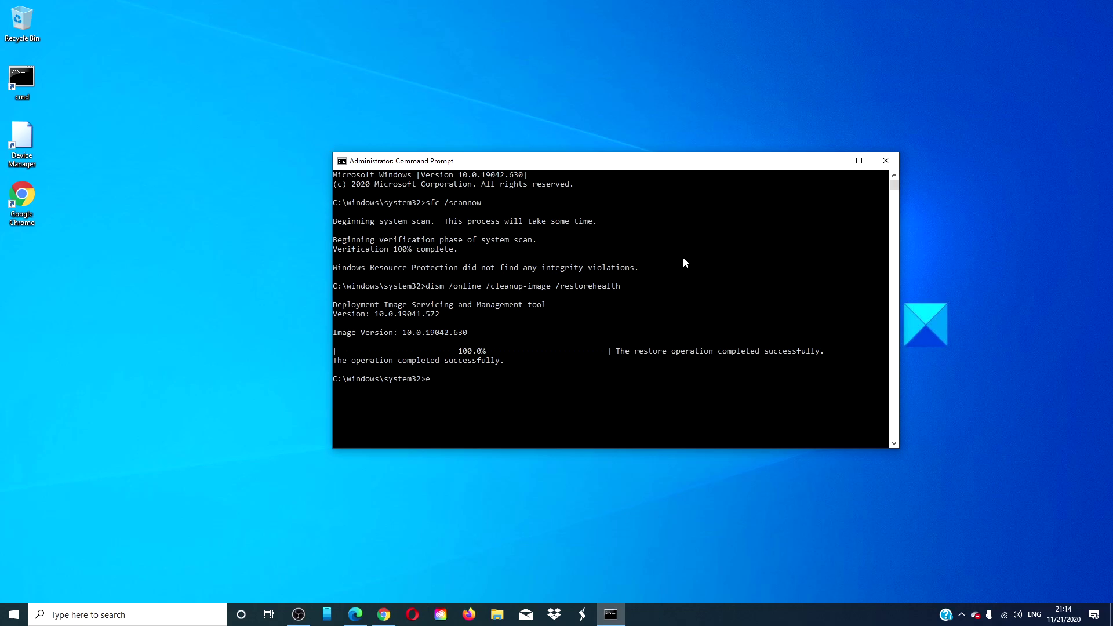
pyautogui.write('it')
pyautogui.press('Return')
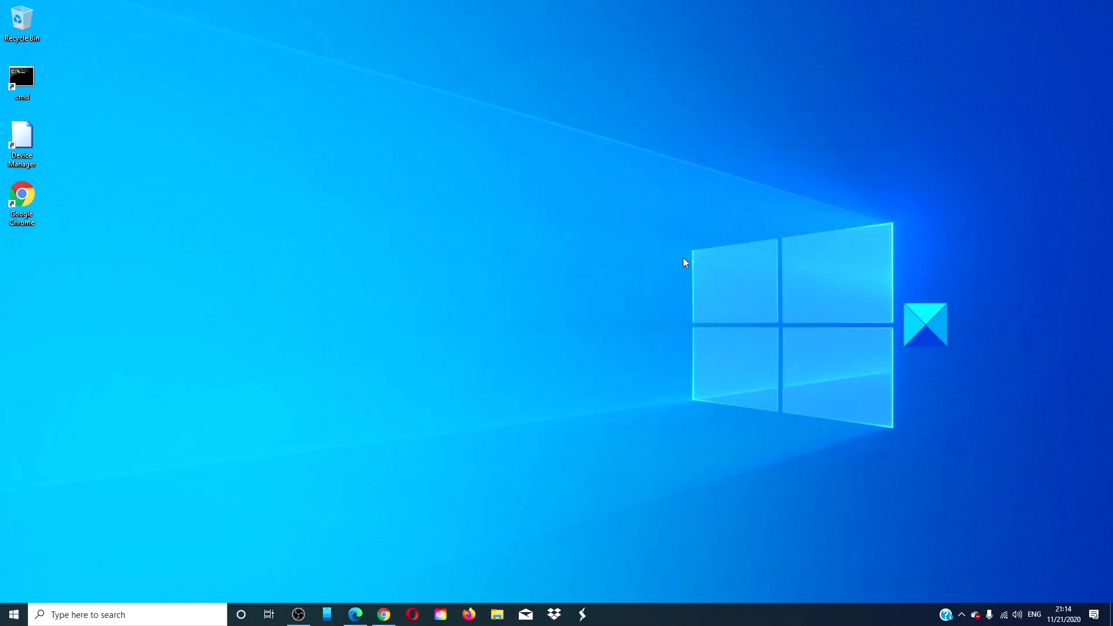
# In a new administrator Command Prompt, run 'net stop wuauserv' and 'net stop bits'
pyautogui.click(141, 617)
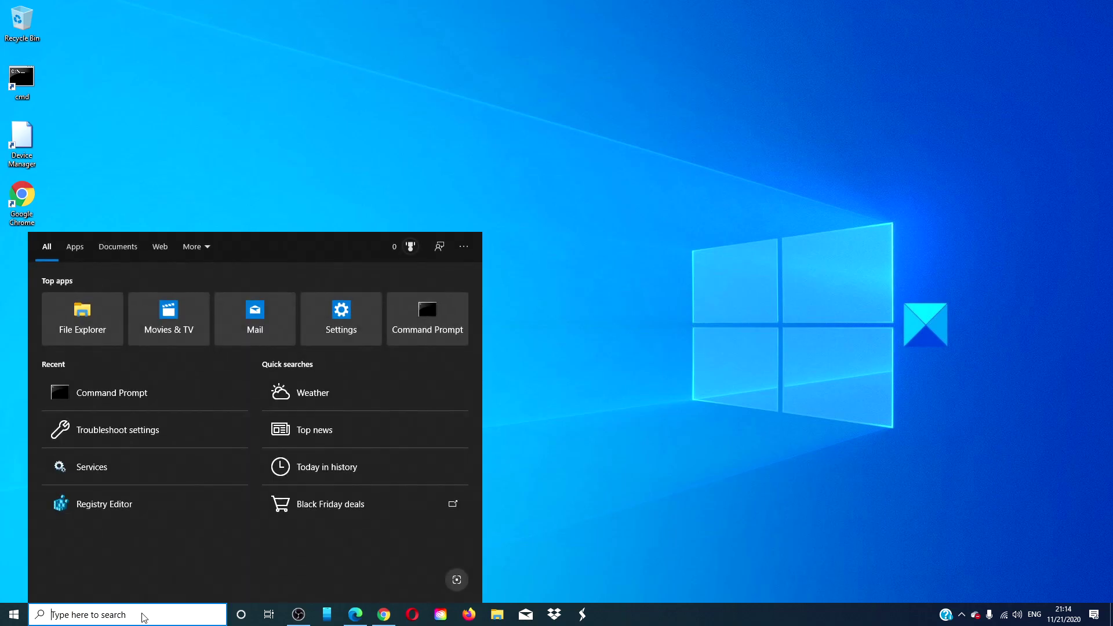
pyautogui.write('cmd')
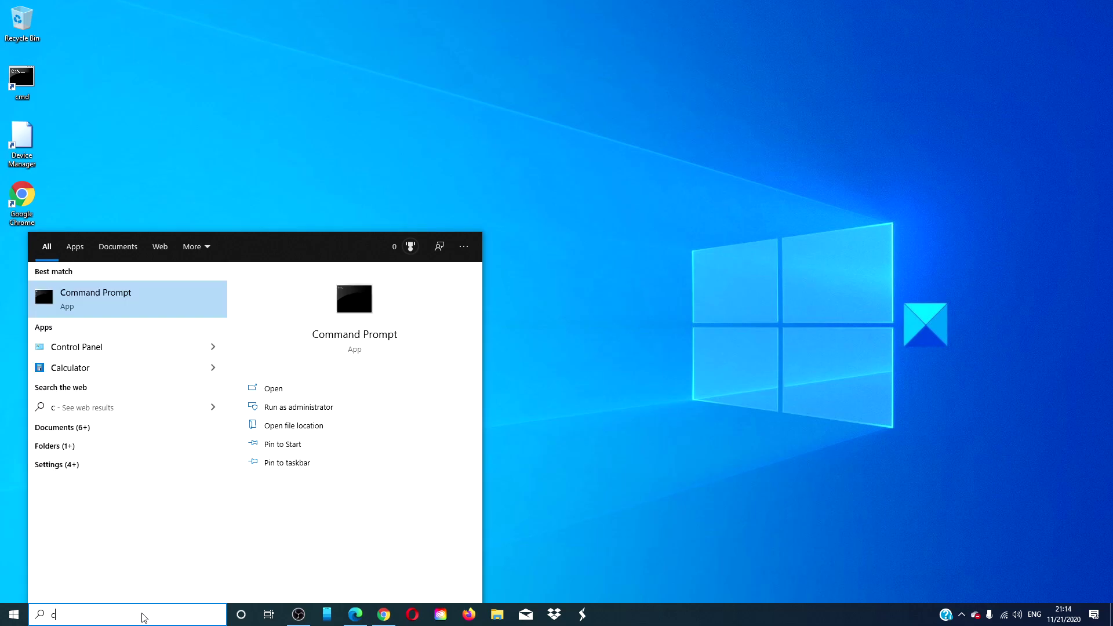
pyautogui.hotkey('ctrl', 'shift', 'Return')
pyautogui.write('net st')
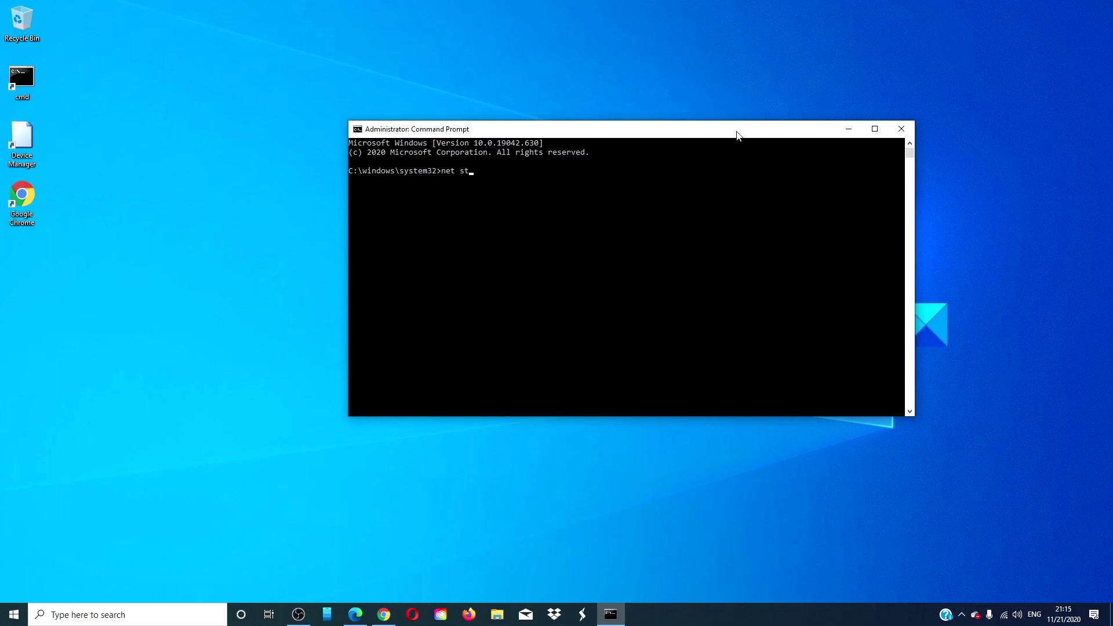
pyautogui.write('op wuauserv')
pyautogui.press('Return')
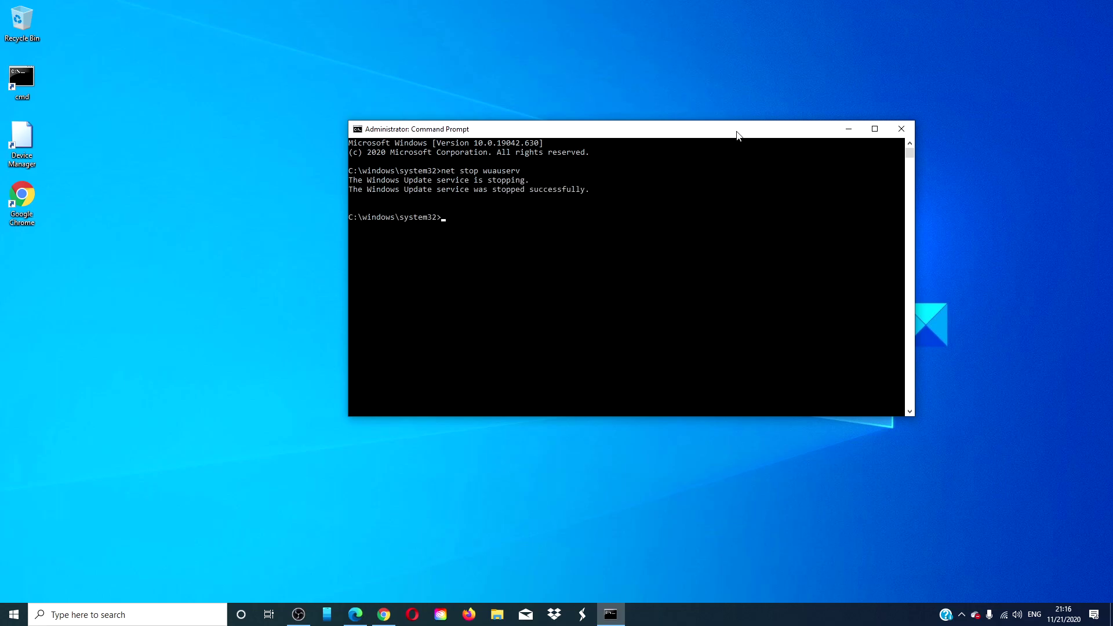
pyautogui.write('net stop bits')
pyautogui.press('Return')
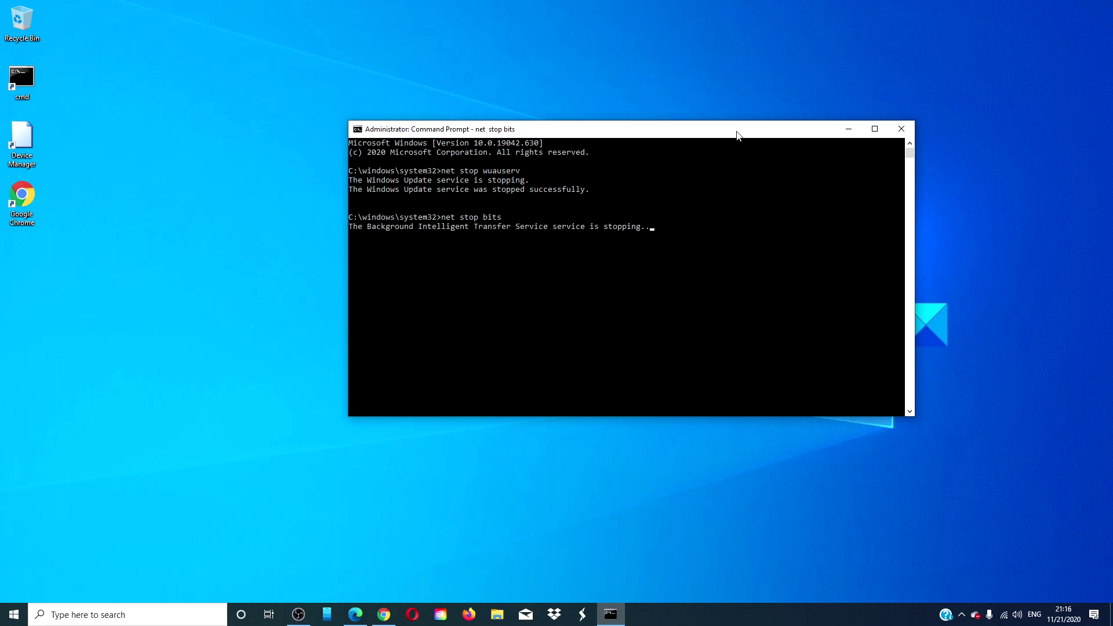
pyautogui.click(498, 616)
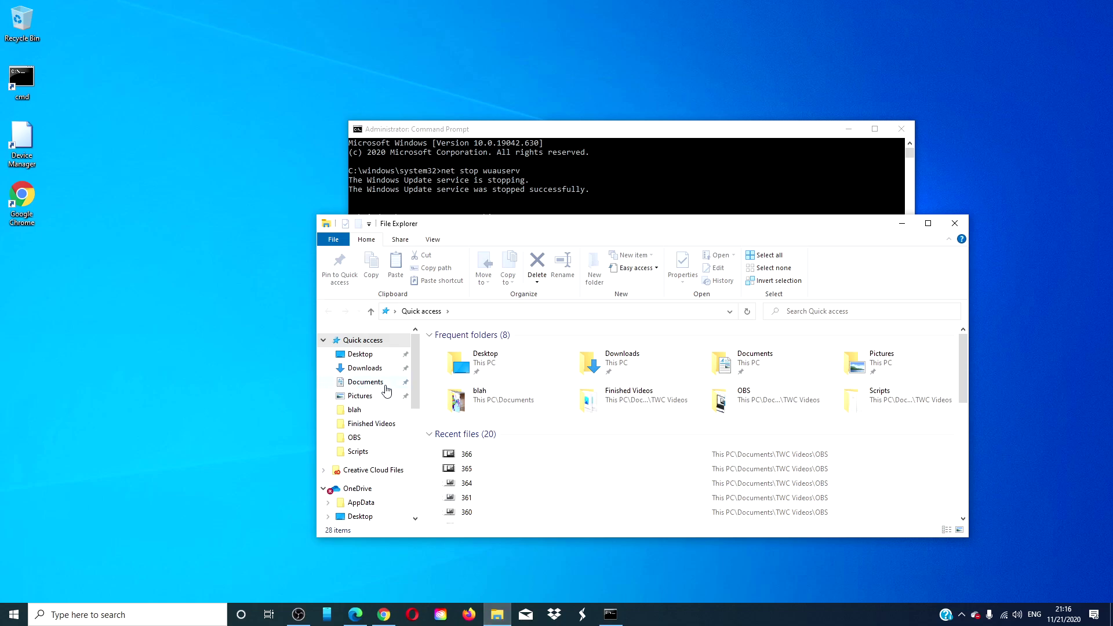
pyautogui.moveTo(415, 400); pyautogui.dragTo(430, 476)
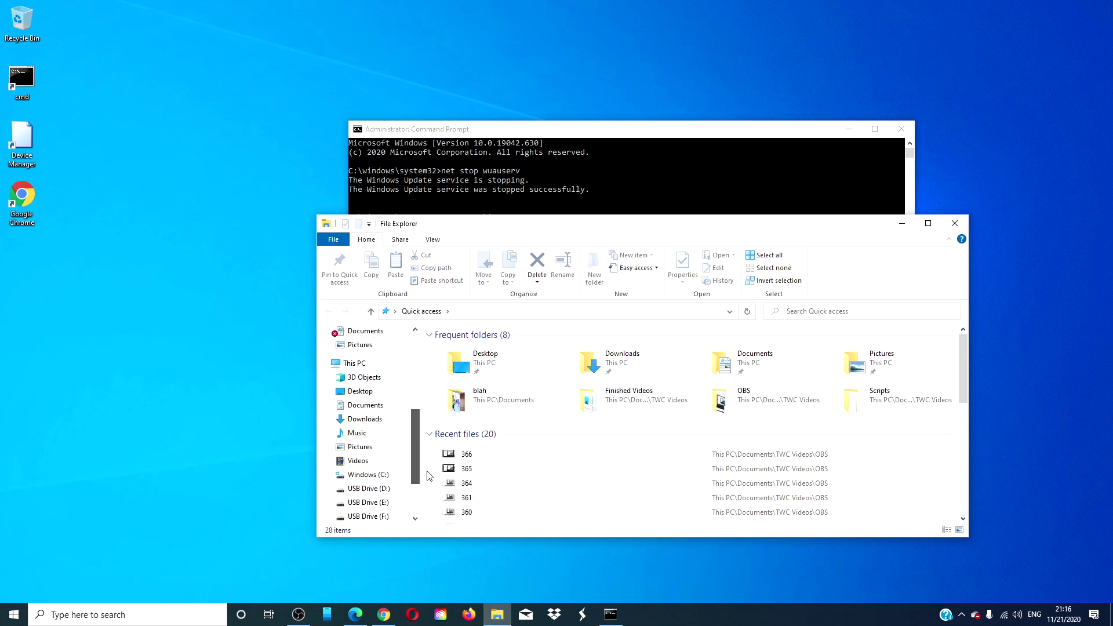
pyautogui.click(387, 476)
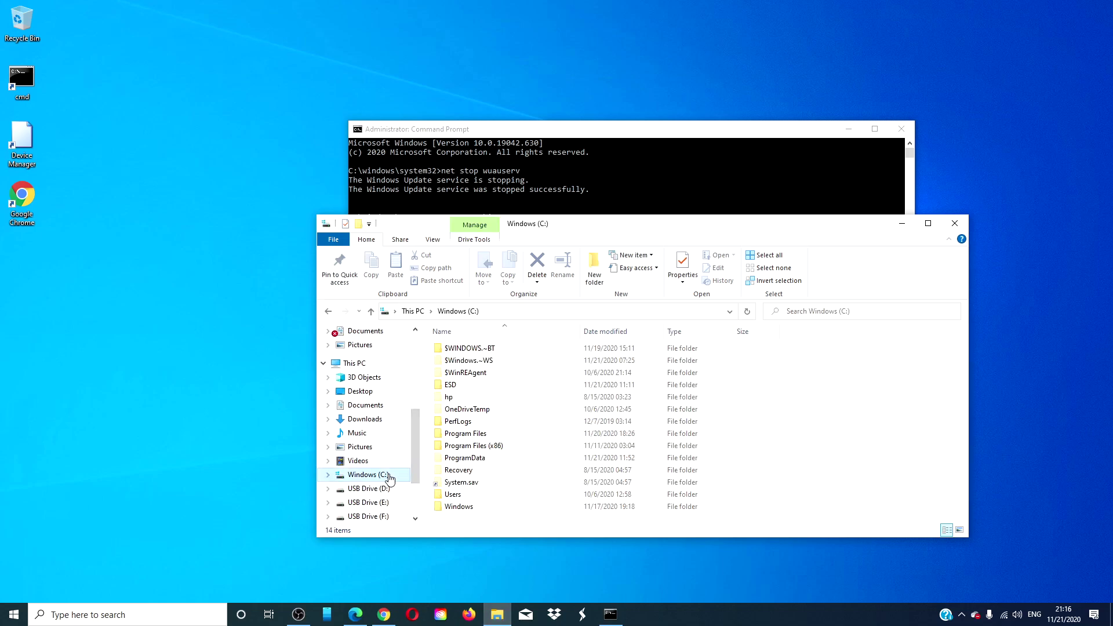
pyautogui.doubleClick(514, 507)
pyautogui.scroll(-7, 533, 428)
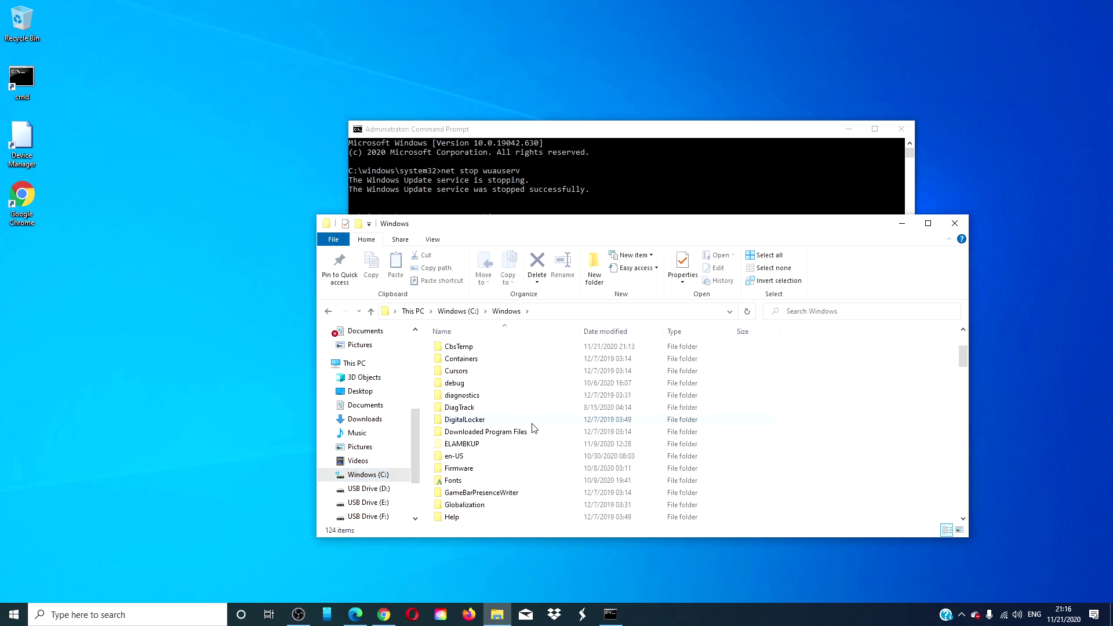
pyautogui.scroll(-7, 534, 428)
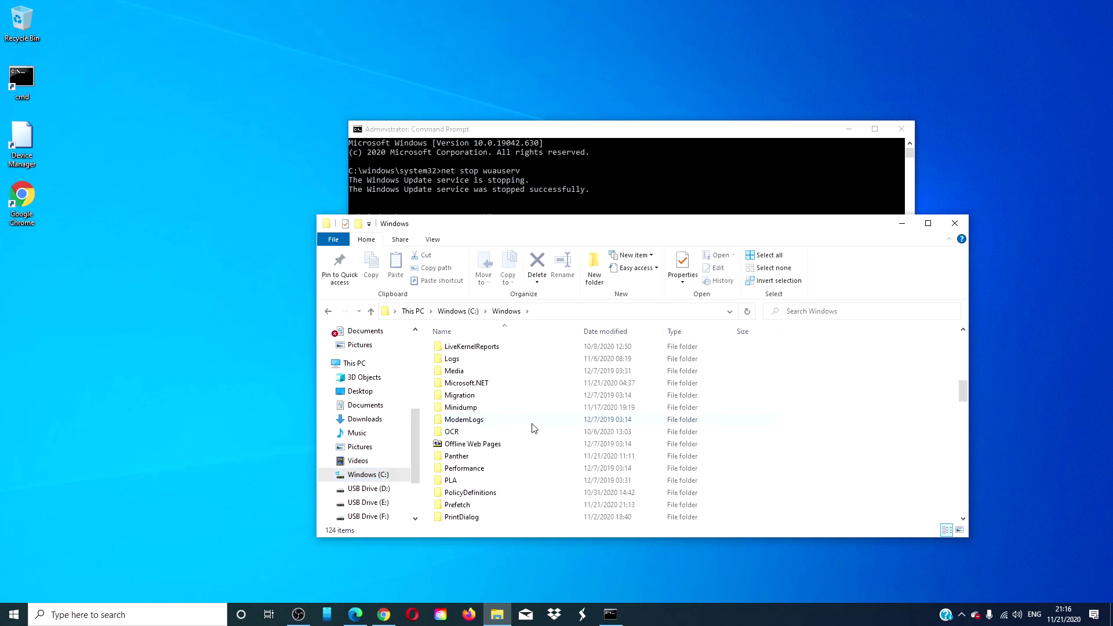
pyautogui.scroll(-3, 534, 427)
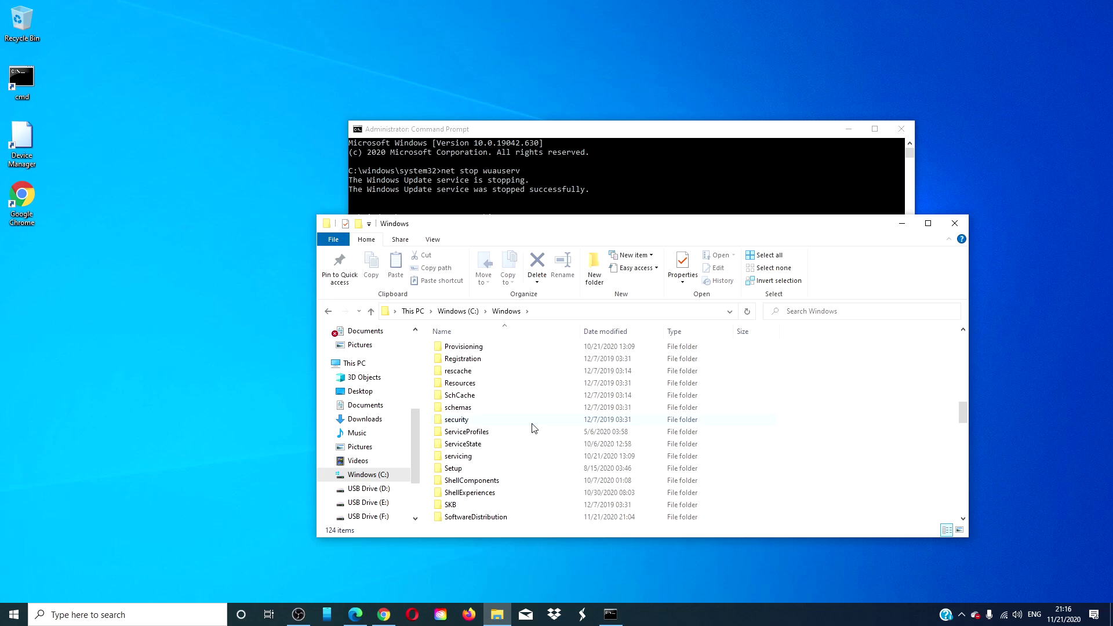
pyautogui.doubleClick(529, 482)
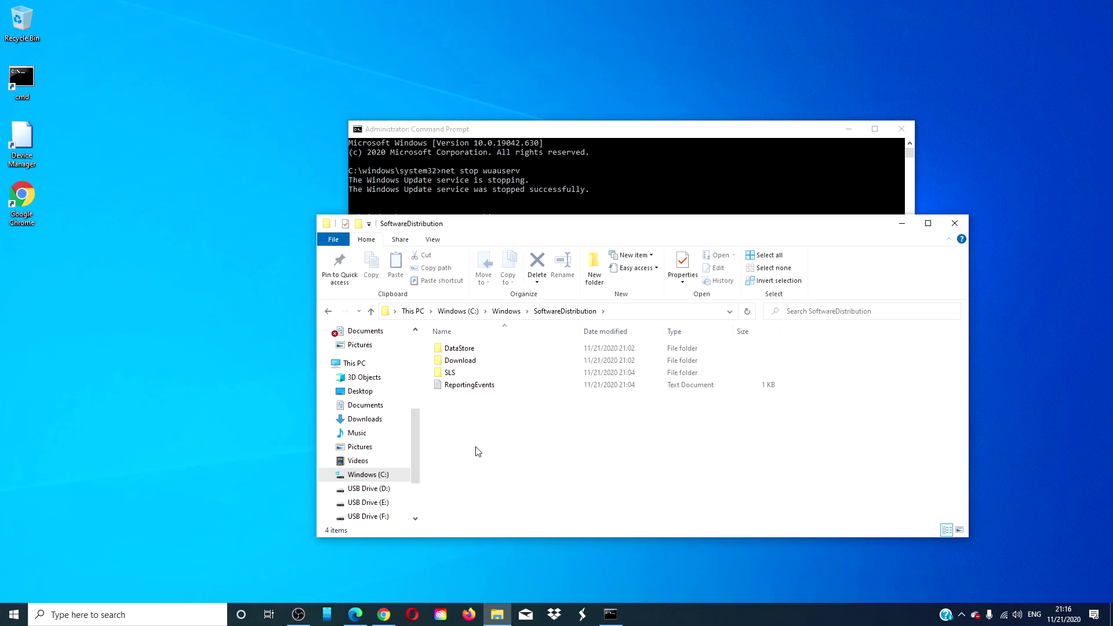
pyautogui.click(955, 224)
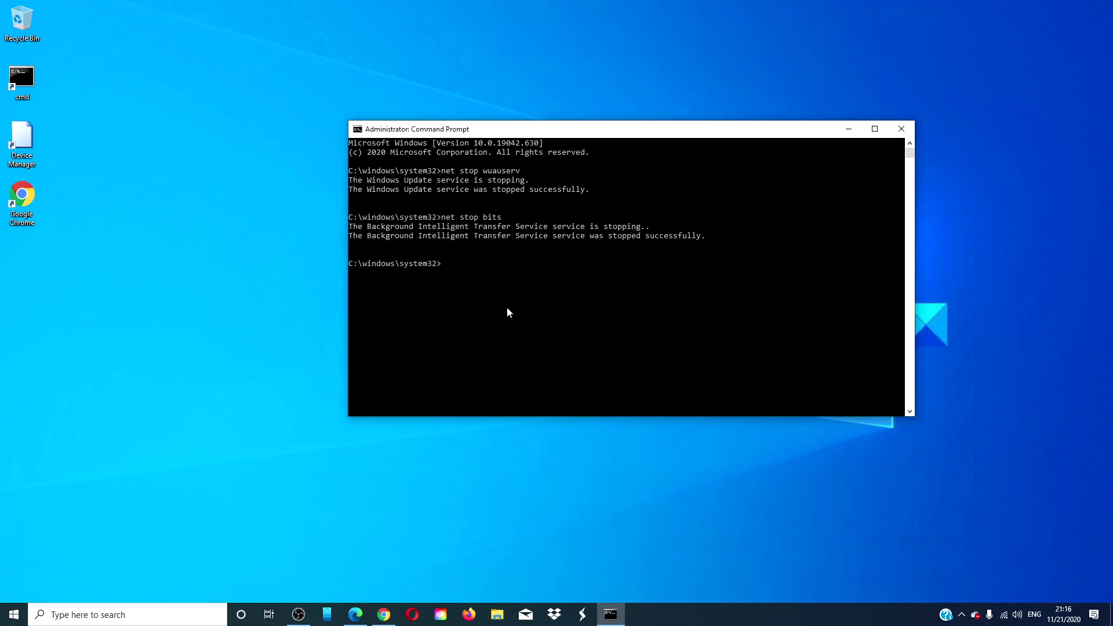
# Run 'net start wuauserv' and 'net start bits', then exit Command Prompt
pyautogui.write('net start wuauserv')
pyautogui.press('Return')
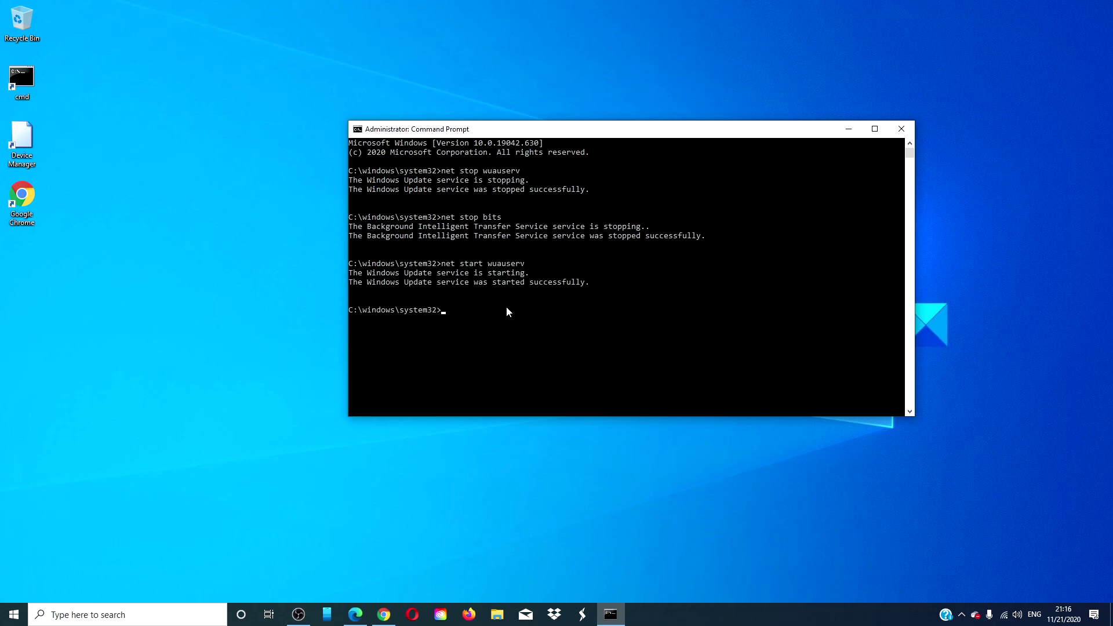
pyautogui.write('net start bits')
pyautogui.press('Return')
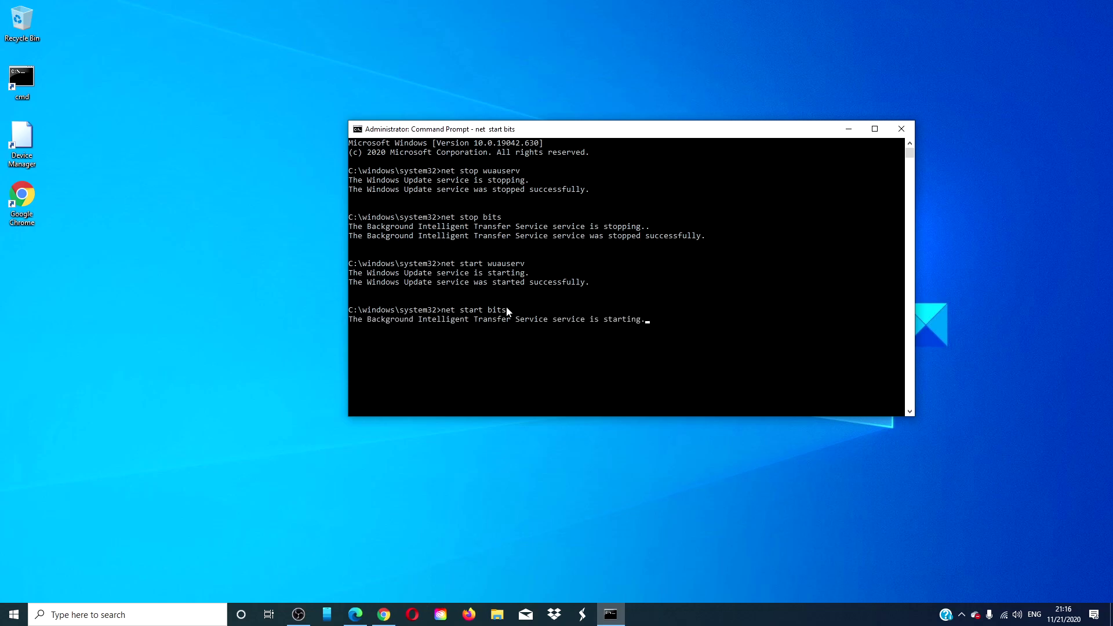
pyautogui.write('exit')
pyautogui.press('Return')
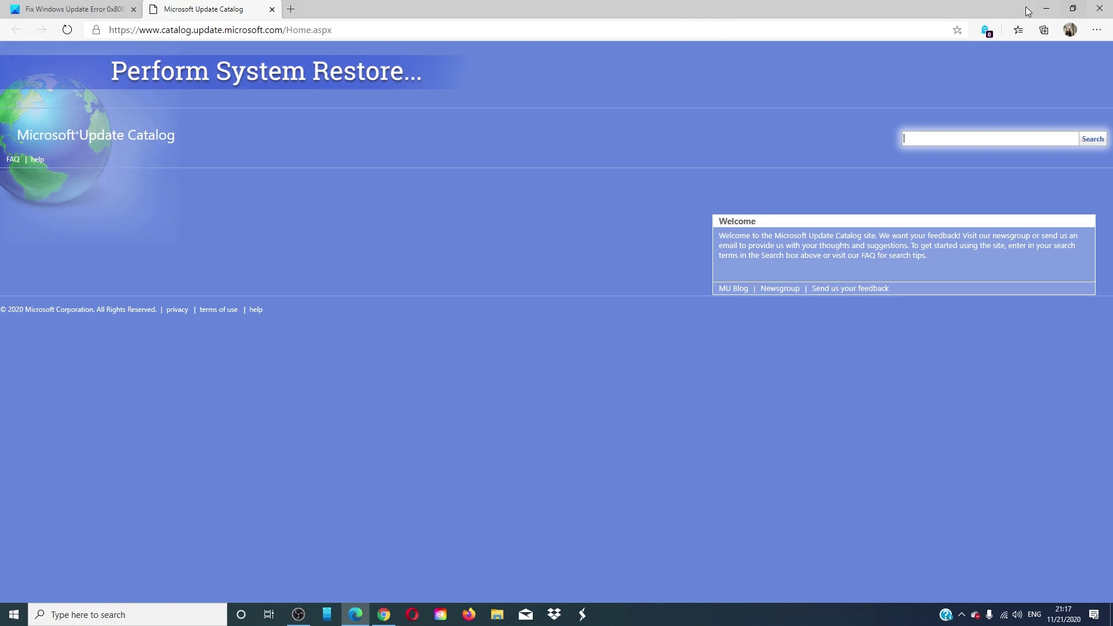
pyautogui.click(1044, 12)
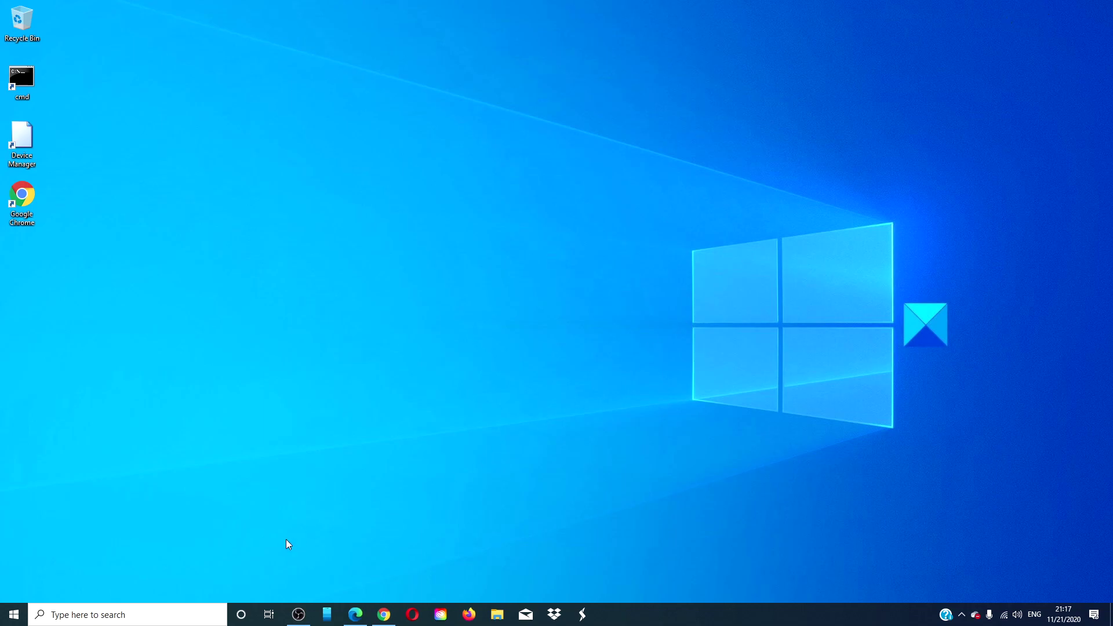
# Open Create a restore point and launch System Restore from the System Protection tab
pyautogui.click(189, 616)
pyautogui.write('res')
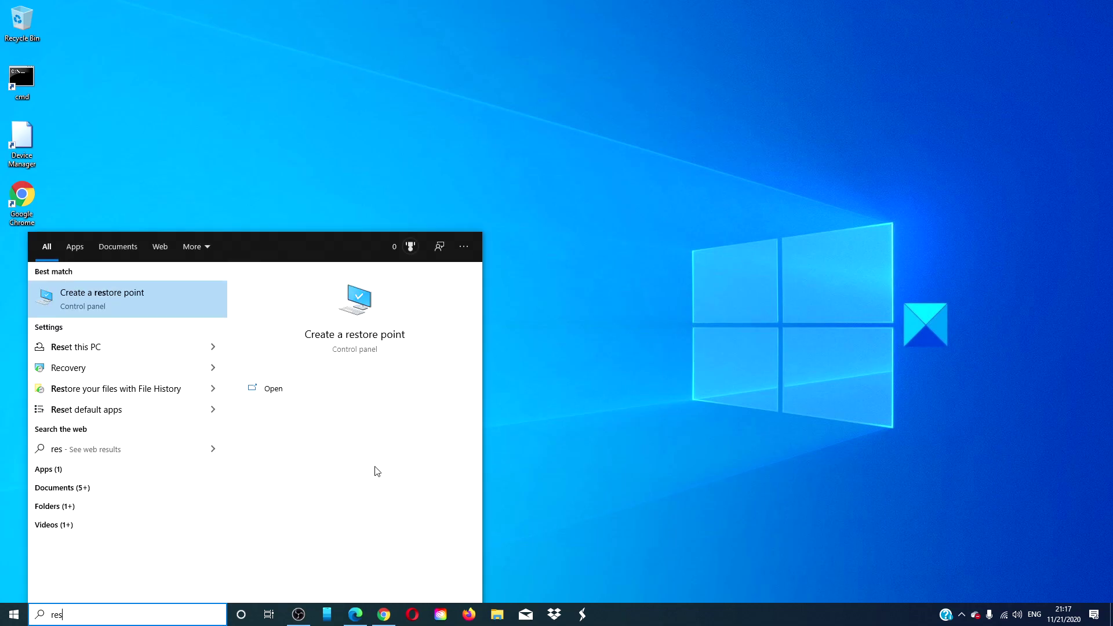
pyautogui.click(388, 335)
pyautogui.moveTo(202, 44); pyautogui.dragTo(627, 140)
pyautogui.click(644, 222)
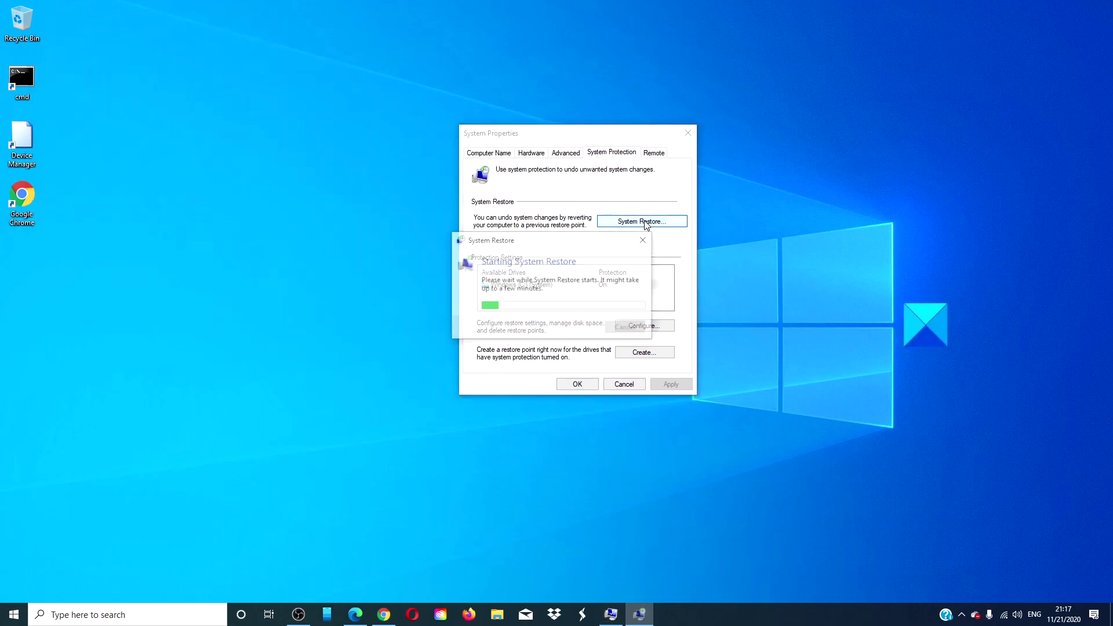